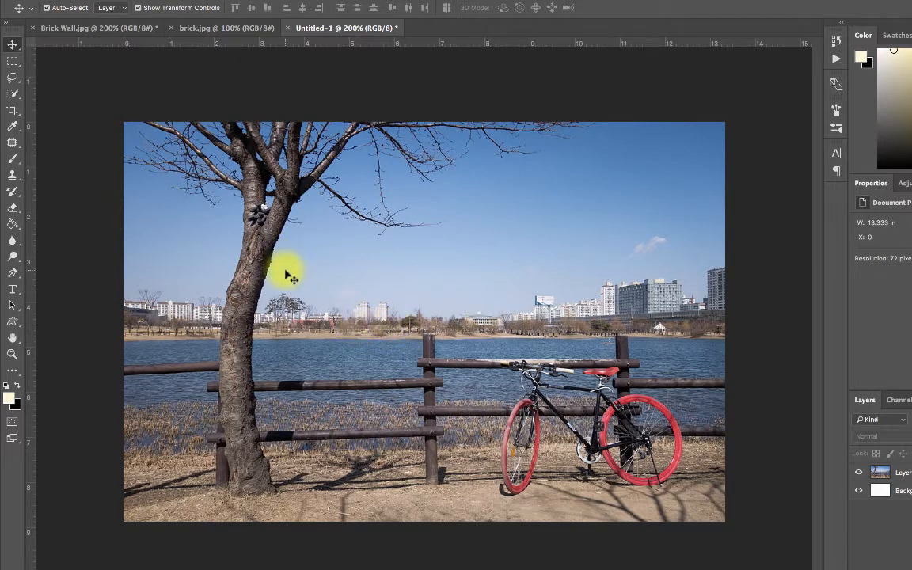
Step: Clone sky across the upper tree trunk on the photo layer with a 20 px Clone Stamp, separating the branches from the lower trunk
click(13, 175)
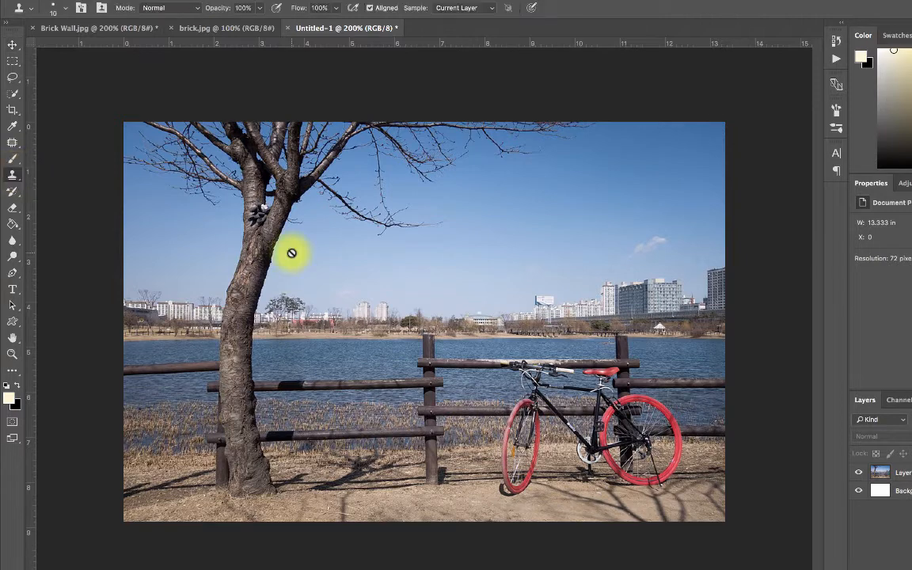
click(902, 473)
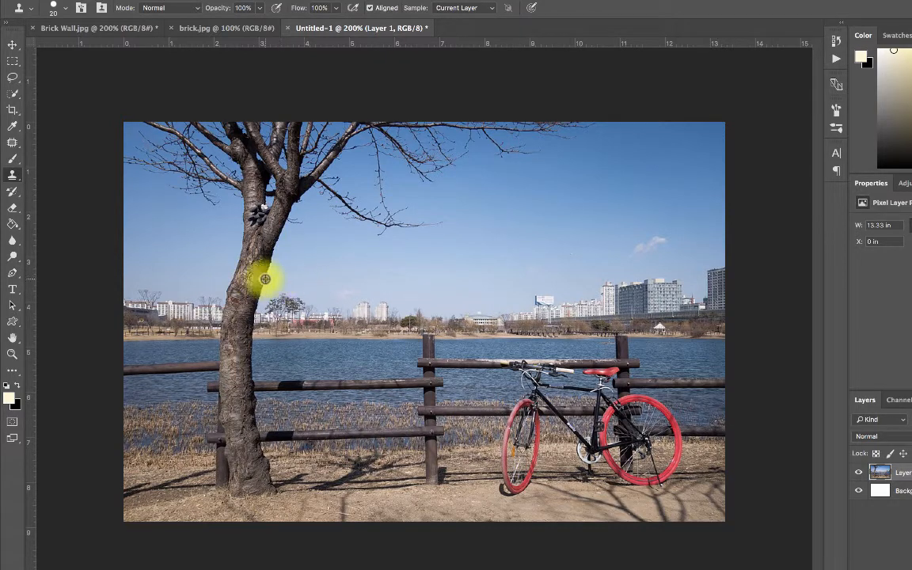
mouse_move(264, 283)
mouse_down()
mouse_move(220, 280)
mouse_move(244, 281)
mouse_move(221, 270)
mouse_up()
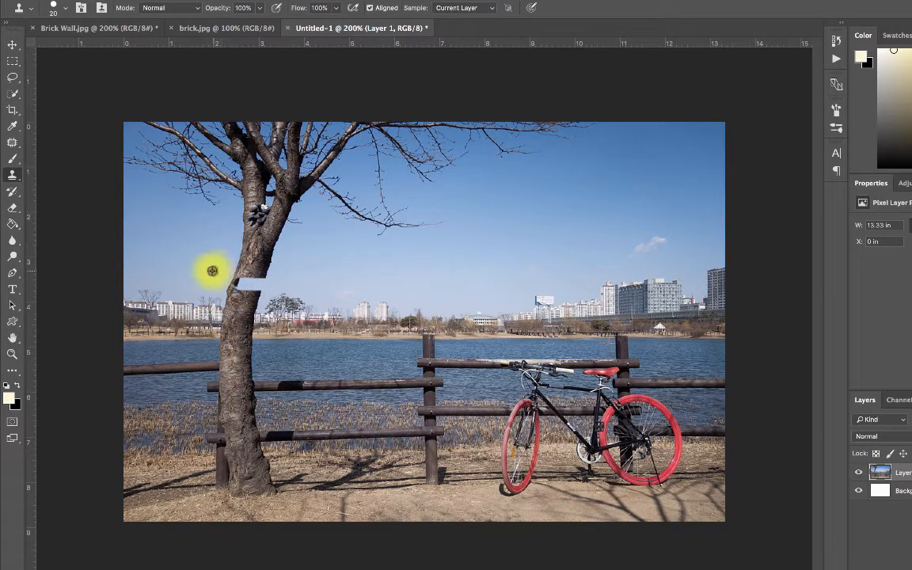
mouse_move(237, 275)
mouse_down()
mouse_move(224, 275)
mouse_move(270, 275)
mouse_up()
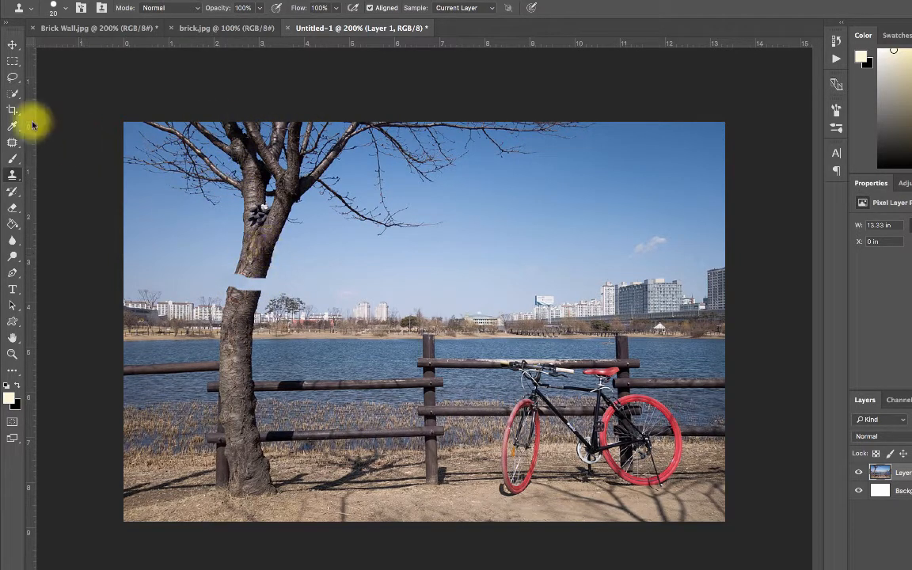
Step: Lasso the branches and trunk above the gap, remove them with a Content-Aware fill at 100% opacity, and deselect
click(12, 79)
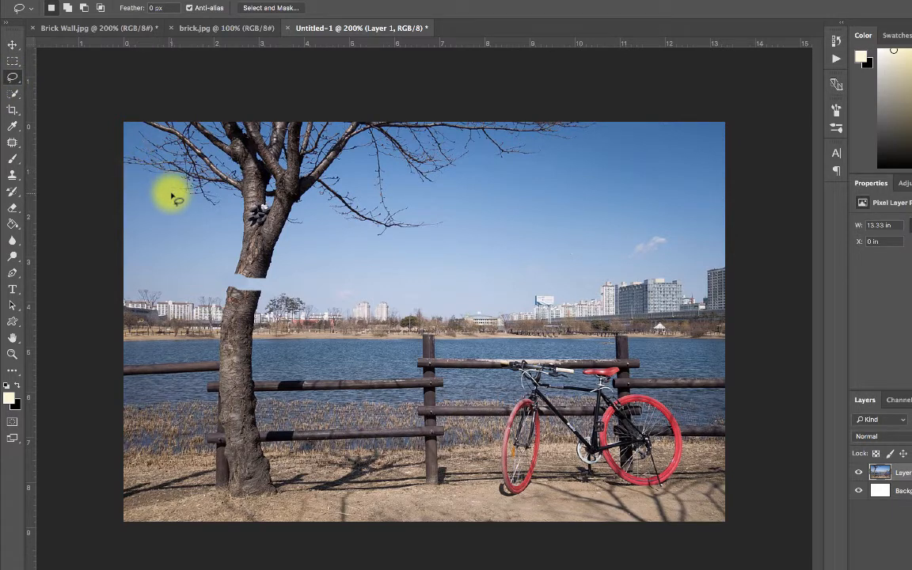
mouse_move(171, 196)
mouse_down()
mouse_move(150, 178)
mouse_move(204, 212)
mouse_move(236, 207)
mouse_move(230, 273)
mouse_move(266, 284)
mouse_move(308, 199)
mouse_move(382, 243)
mouse_move(423, 234)
mouse_move(453, 224)
mouse_move(422, 212)
mouse_move(394, 168)
mouse_move(423, 187)
mouse_move(453, 176)
mouse_move(482, 148)
mouse_move(500, 167)
mouse_move(550, 157)
mouse_move(538, 140)
mouse_move(600, 134)
mouse_move(599, 119)
mouse_move(409, 100)
mouse_move(120, 95)
mouse_move(124, 167)
mouse_up()
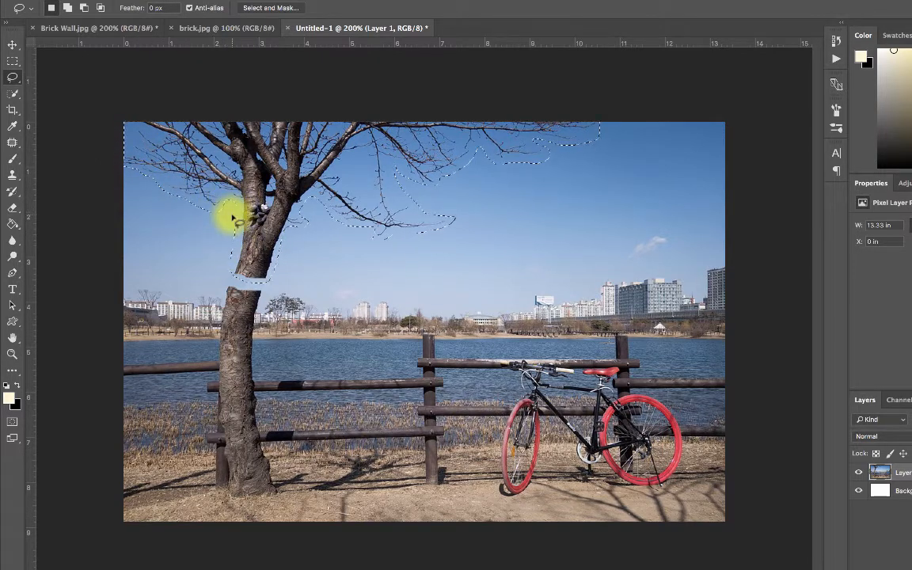
right_click(204, 167)
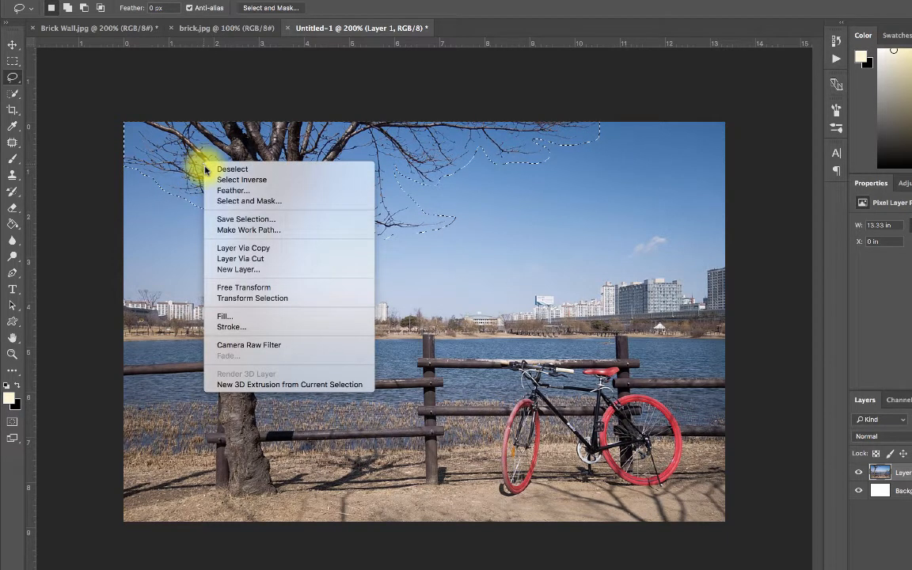
click(229, 316)
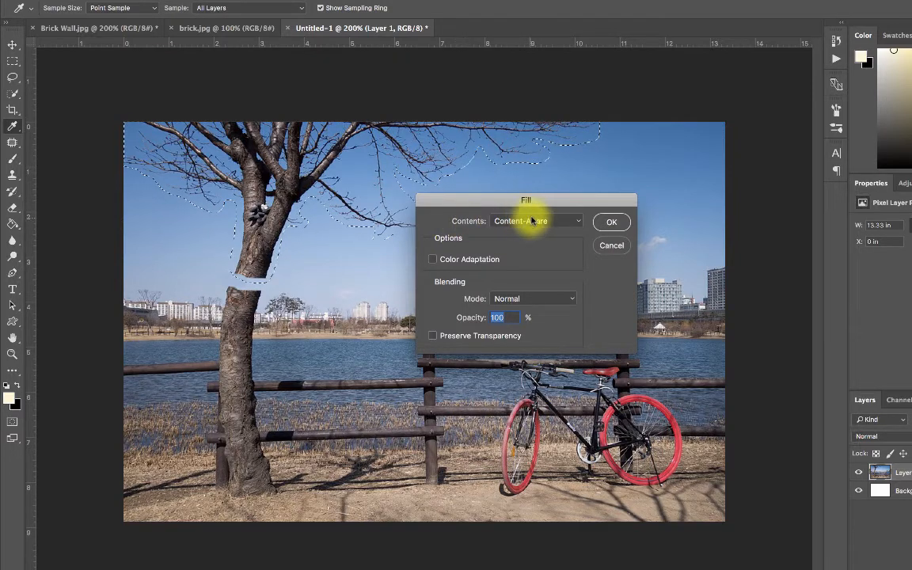
drag(545, 201, 623, 242)
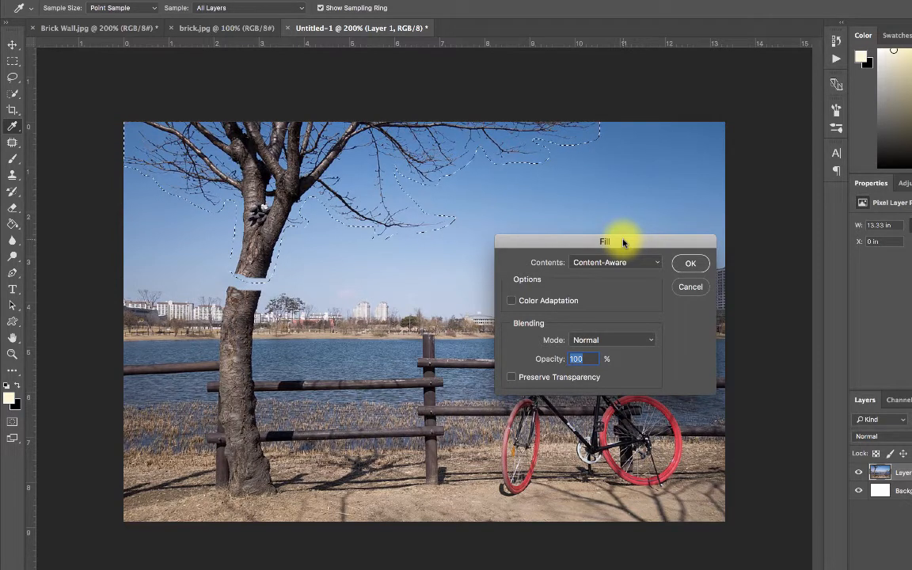
click(690, 262)
key(l)
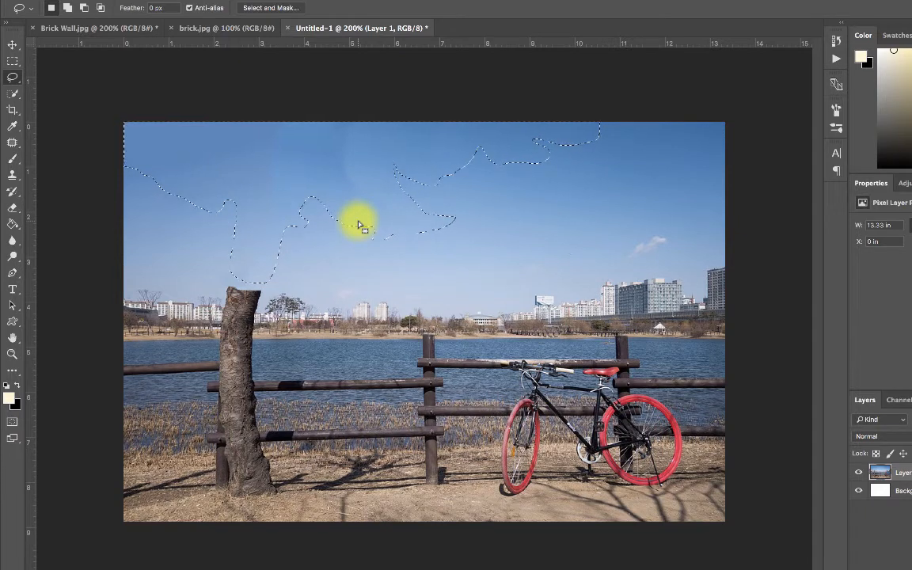
key(super+d)
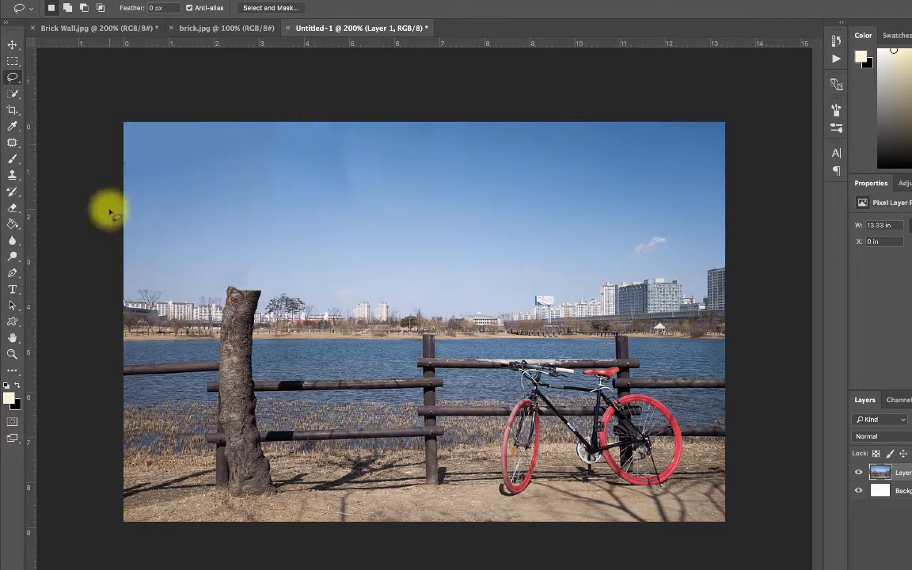
Step: Smooth the uneven patches in the upper sky with the Spot Healing Brush at 30 px
click(13, 143)
right_click(13, 143)
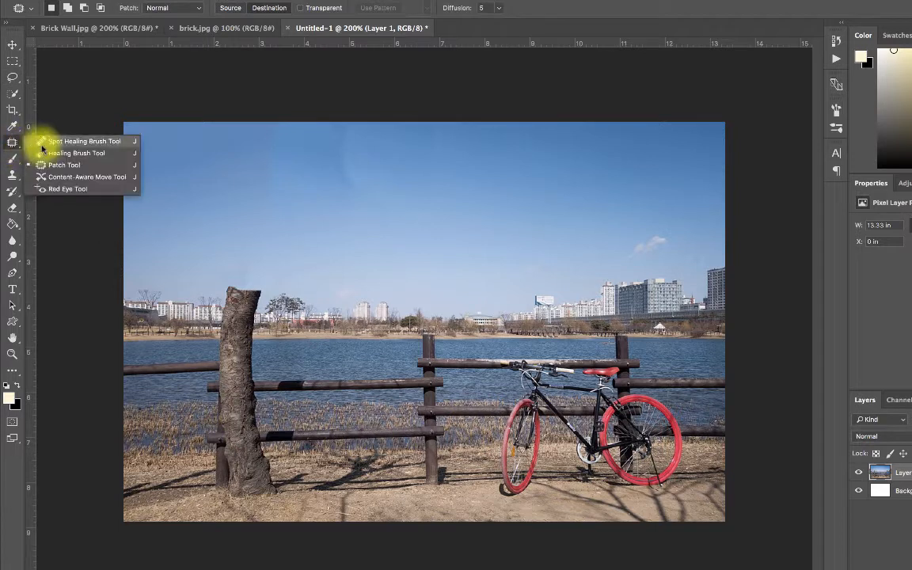
click(48, 137)
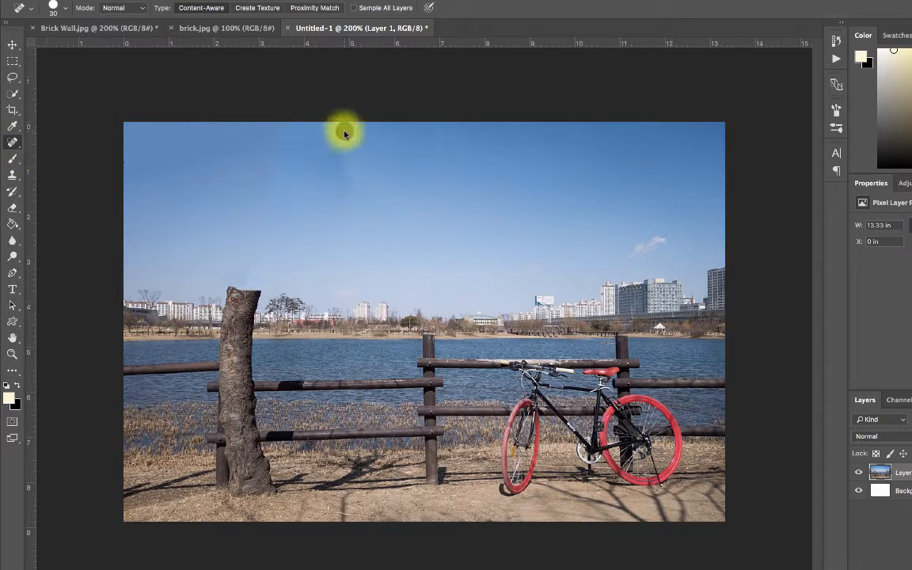
mouse_move(341, 129)
mouse_down()
mouse_move(342, 165)
mouse_move(372, 190)
mouse_up()
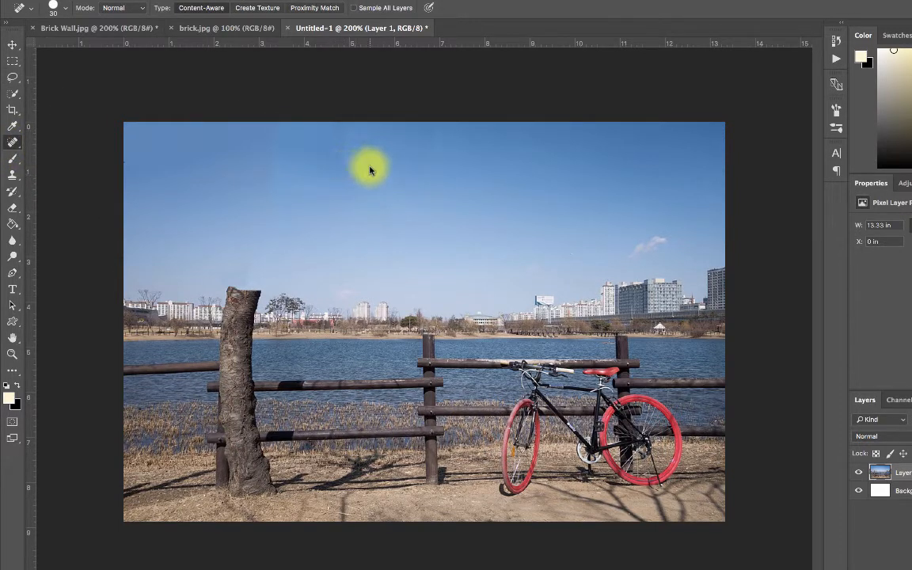
mouse_move(375, 153)
mouse_down()
mouse_move(311, 155)
mouse_move(350, 153)
mouse_move(344, 136)
mouse_move(358, 189)
mouse_up()
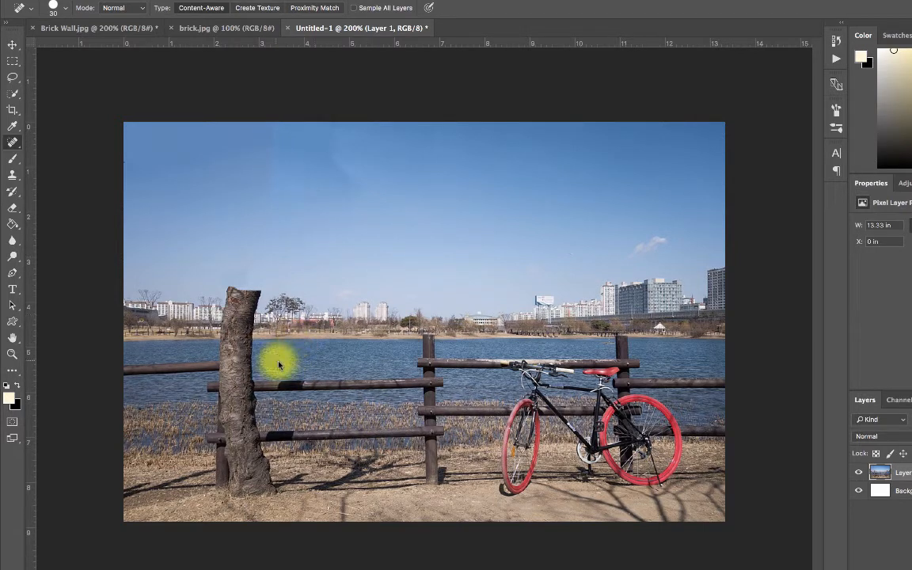
Step: Clone water across the trunk just below the shoreline with the Clone Stamp at 20 px
click(12, 174)
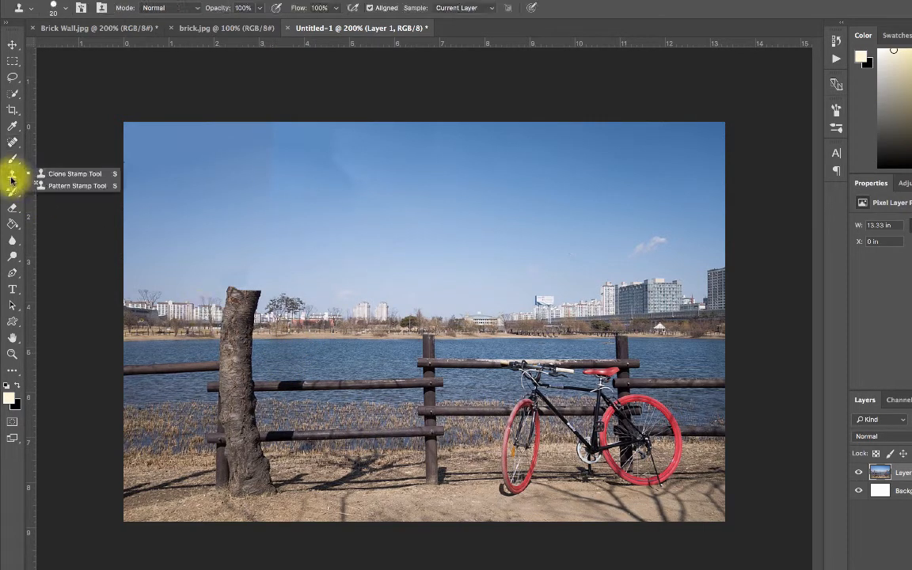
click(38, 179)
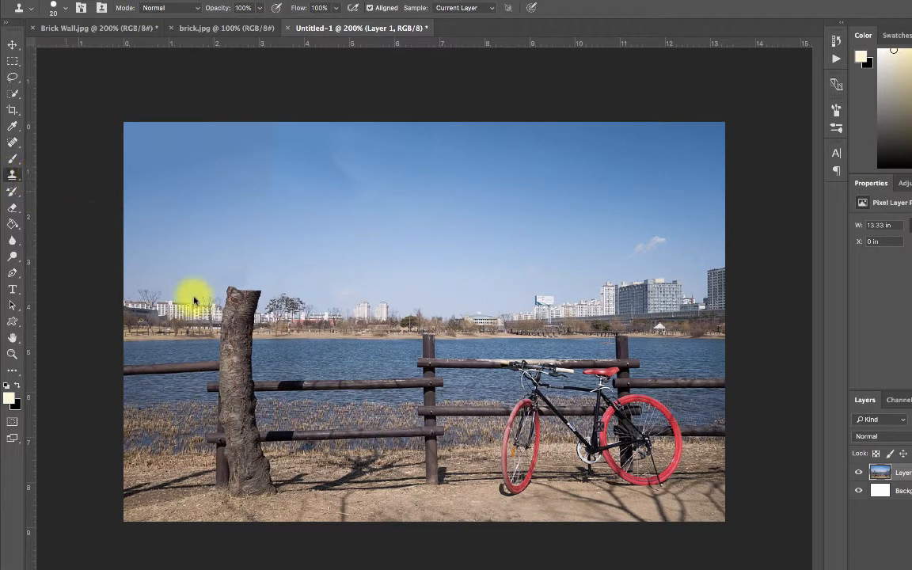
alt+click(283, 347)
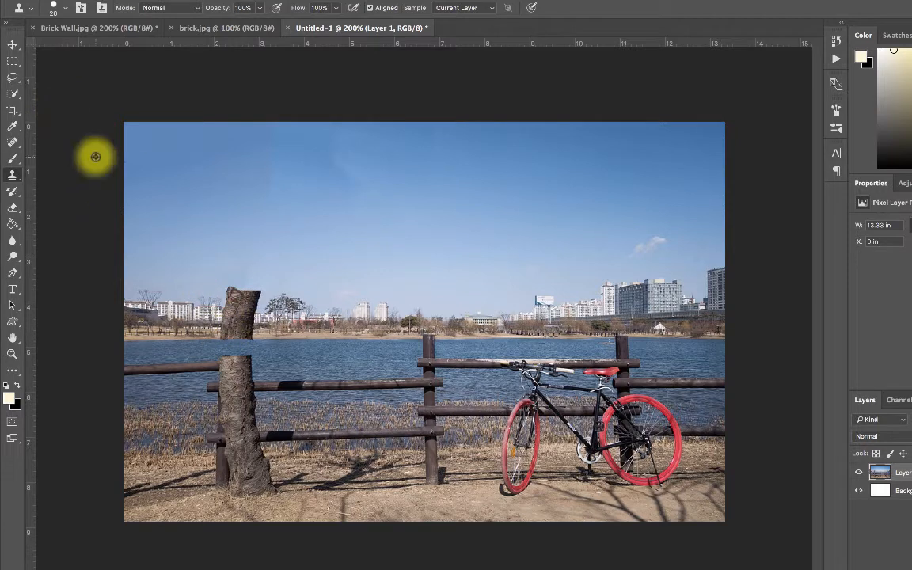
Step: Lasso the detached trunk piece above the shoreline, replace it with a Content-Aware fill, deselect, and heal the sky above it
click(13, 77)
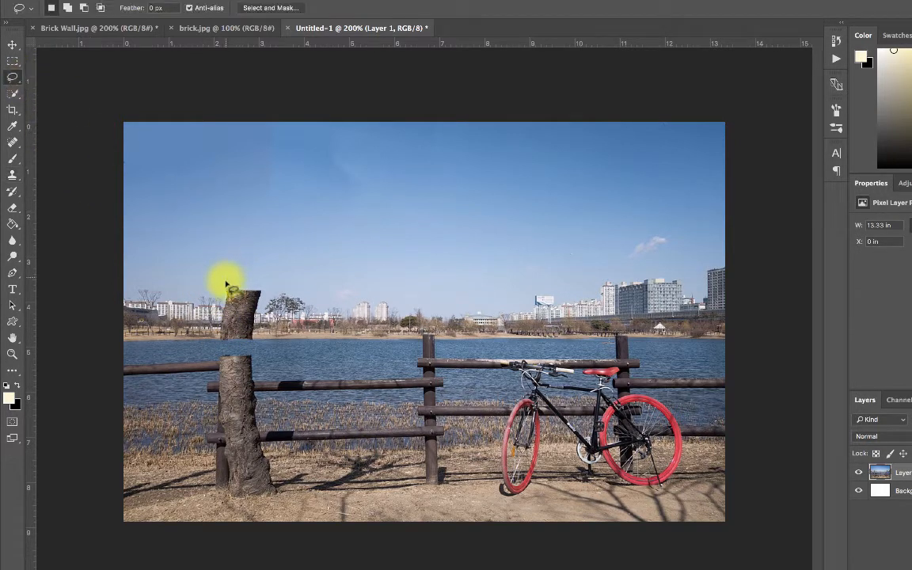
mouse_move(224, 270)
mouse_down()
mouse_move(218, 332)
mouse_move(248, 337)
mouse_move(265, 296)
mouse_move(240, 273)
mouse_move(227, 280)
mouse_up()
right_click(238, 294)
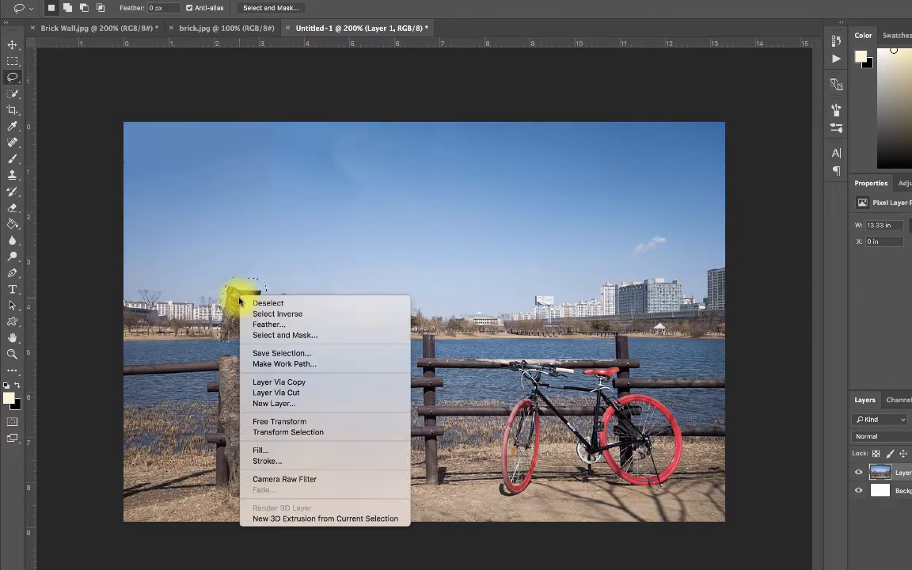
click(270, 452)
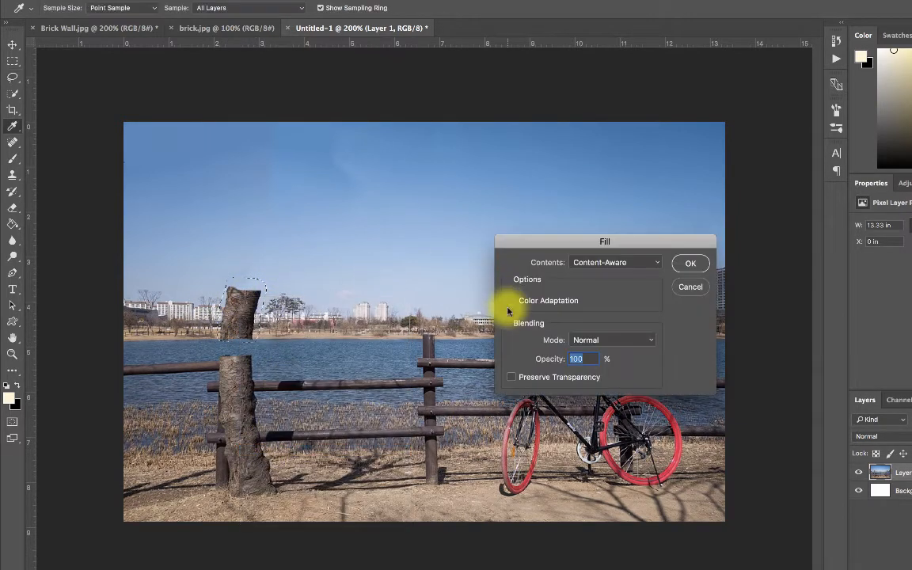
click(687, 261)
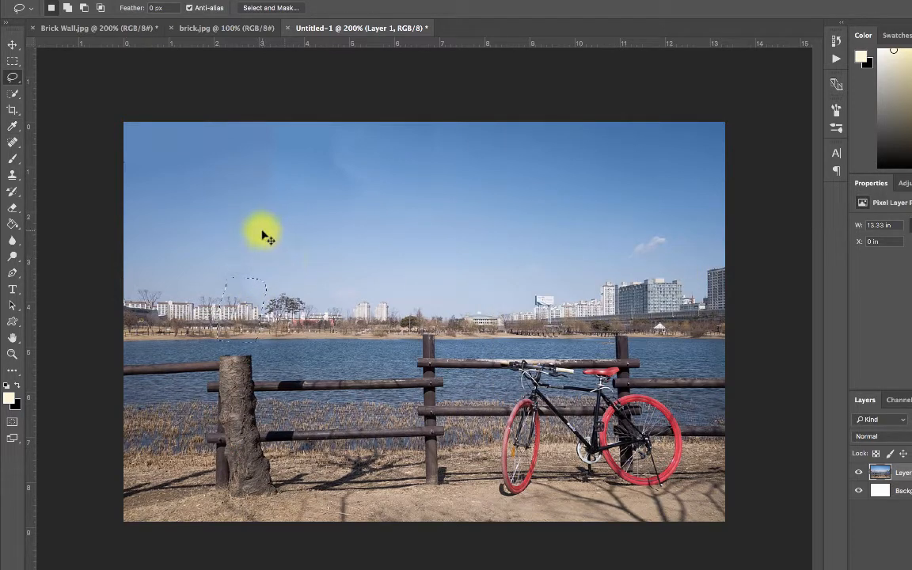
key(ctrl+d)
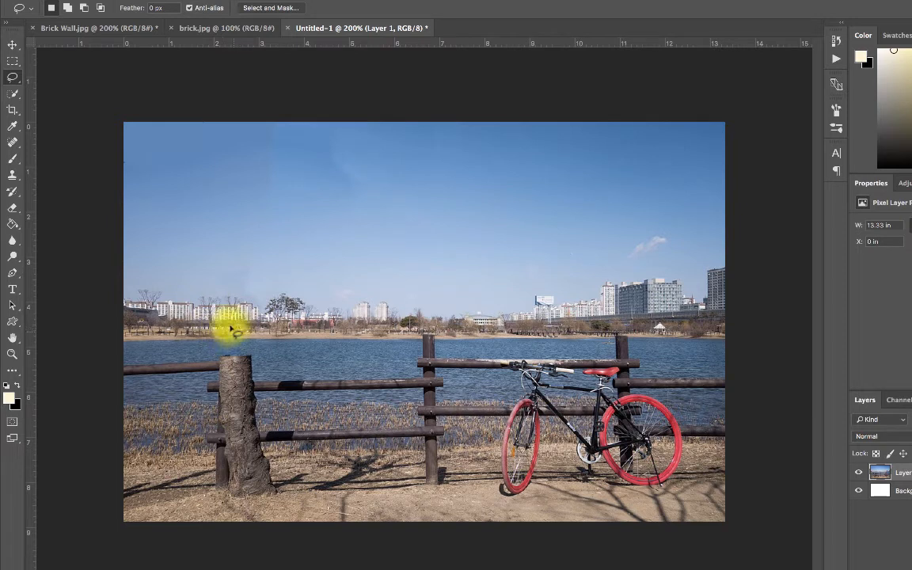
click(12, 142)
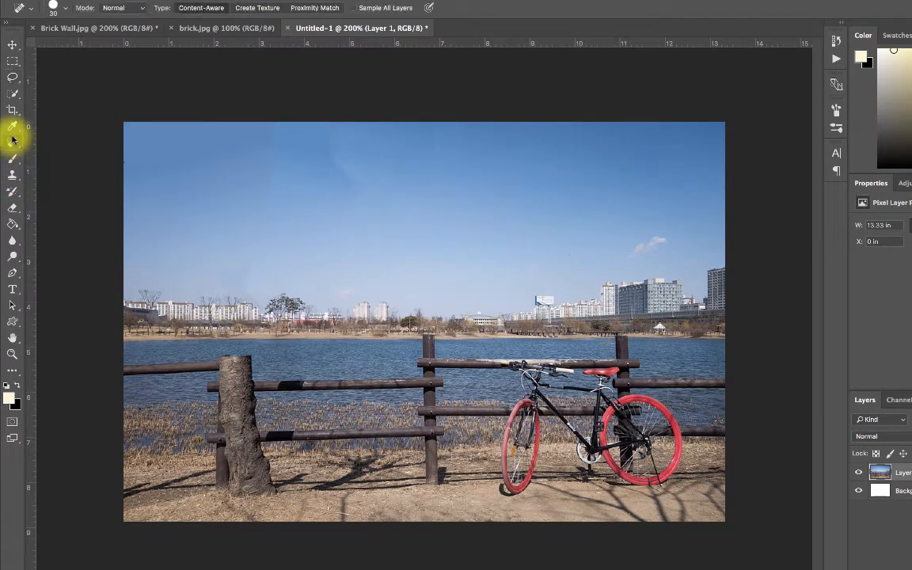
mouse_move(259, 271)
mouse_down()
mouse_move(213, 270)
mouse_move(240, 274)
mouse_move(250, 288)
mouse_move(204, 274)
mouse_up()
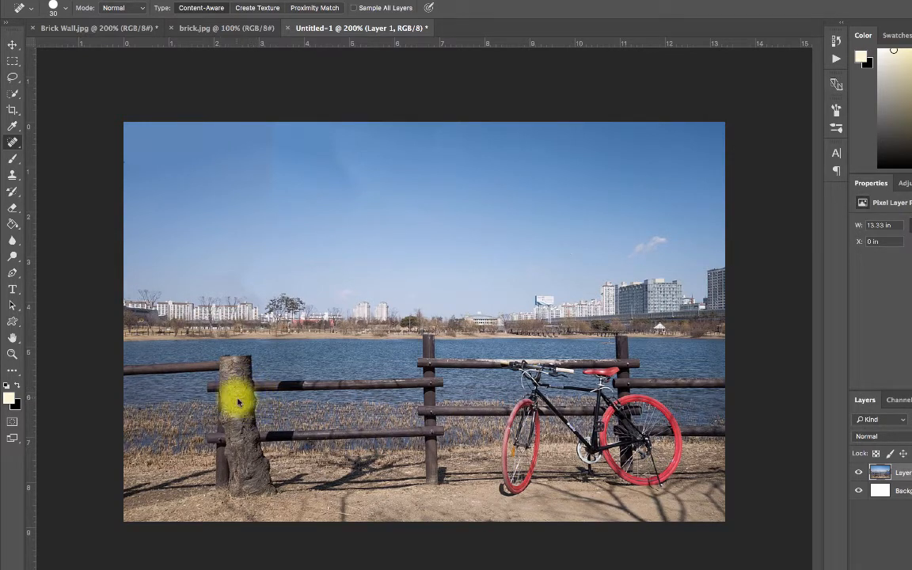
Step: Clone water, reeds and ground over most of the remaining trunk beside the fence with a 10 px Clone Stamp
click(12, 175)
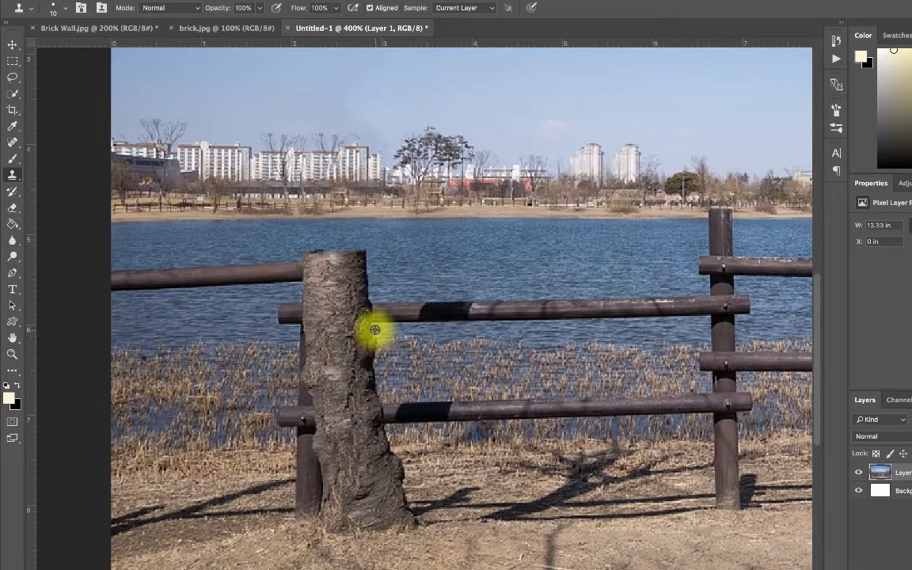
mouse_move(375, 329)
mouse_down()
mouse_move(327, 337)
mouse_move(368, 348)
mouse_move(349, 367)
mouse_move(513, 386)
mouse_move(335, 382)
mouse_move(377, 382)
mouse_move(330, 391)
mouse_move(455, 382)
mouse_move(332, 390)
mouse_up()
alt+click(456, 382)
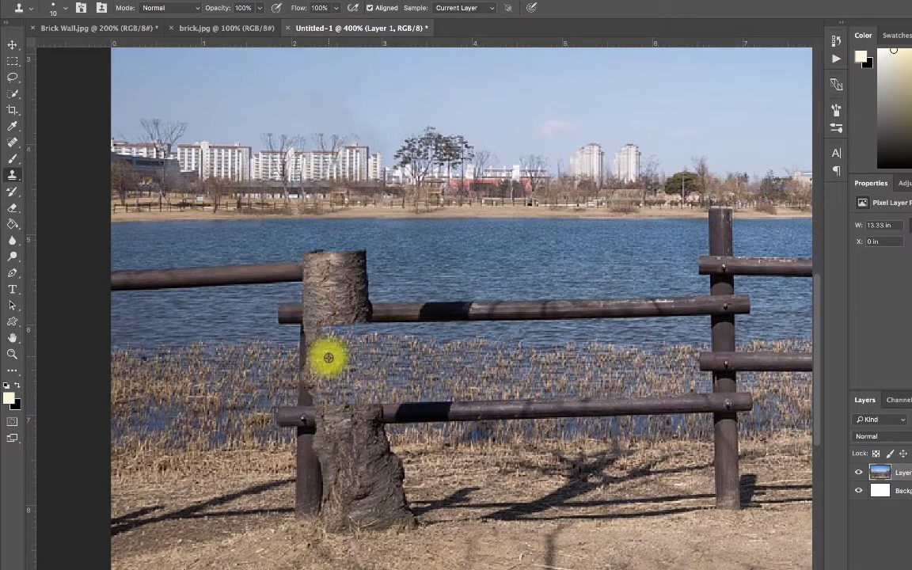
mouse_move(368, 297)
mouse_down()
mouse_move(324, 297)
mouse_move(320, 285)
mouse_move(372, 267)
mouse_move(325, 254)
mouse_move(313, 234)
mouse_up()
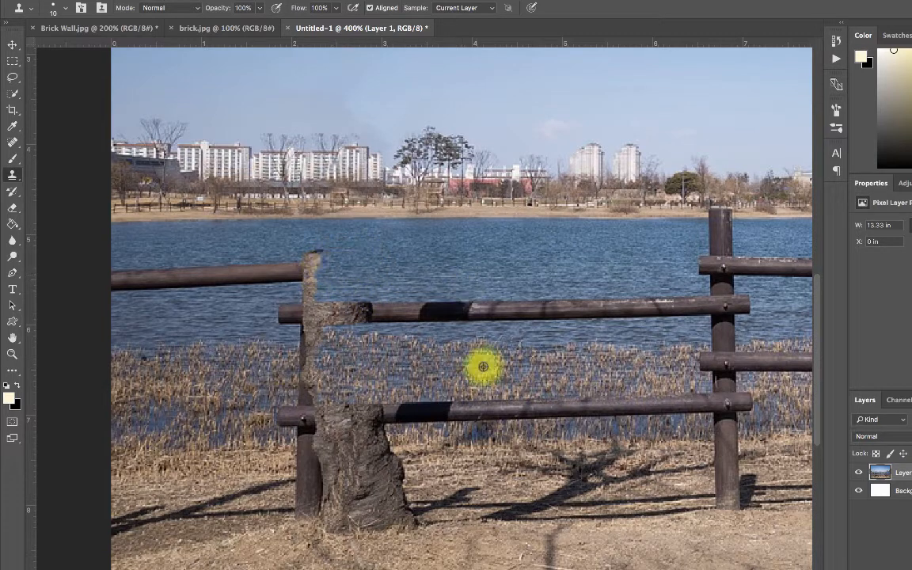
mouse_move(451, 479)
mouse_down()
mouse_move(410, 494)
mouse_move(357, 482)
mouse_move(372, 466)
mouse_move(395, 463)
mouse_move(341, 462)
mouse_move(361, 449)
mouse_move(423, 470)
mouse_move(439, 455)
mouse_move(405, 458)
mouse_move(353, 447)
mouse_move(382, 440)
mouse_move(358, 441)
mouse_move(474, 450)
mouse_move(370, 444)
mouse_move(383, 435)
mouse_move(332, 433)
mouse_move(374, 431)
mouse_move(326, 434)
mouse_move(329, 488)
mouse_move(339, 478)
mouse_move(344, 491)
mouse_move(353, 463)
mouse_move(351, 486)
mouse_move(415, 547)
mouse_up()
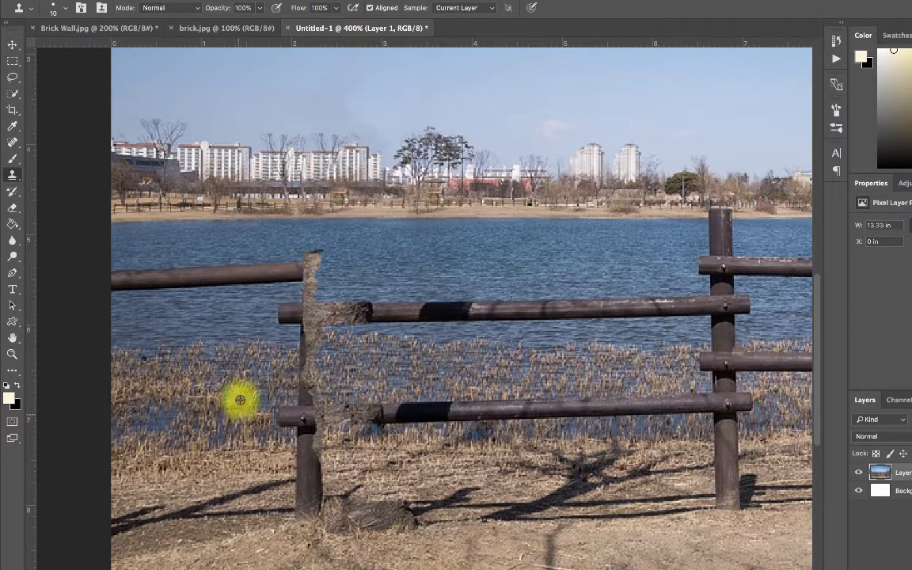
drag(308, 270, 303, 456)
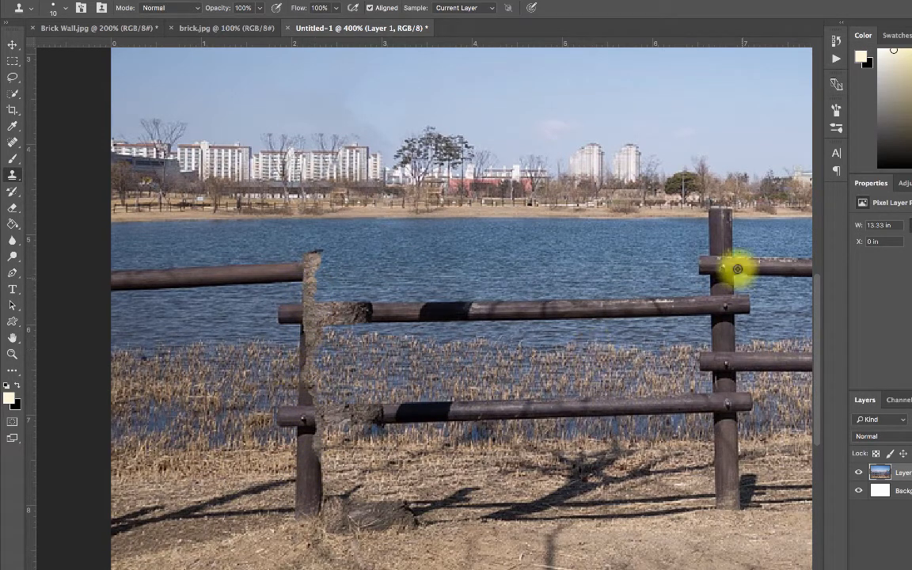
Step: Clone the intact fence post onto a new layer with a 25 px brush and move it over the cut ends of the rails
click(720, 225)
key(super+z)
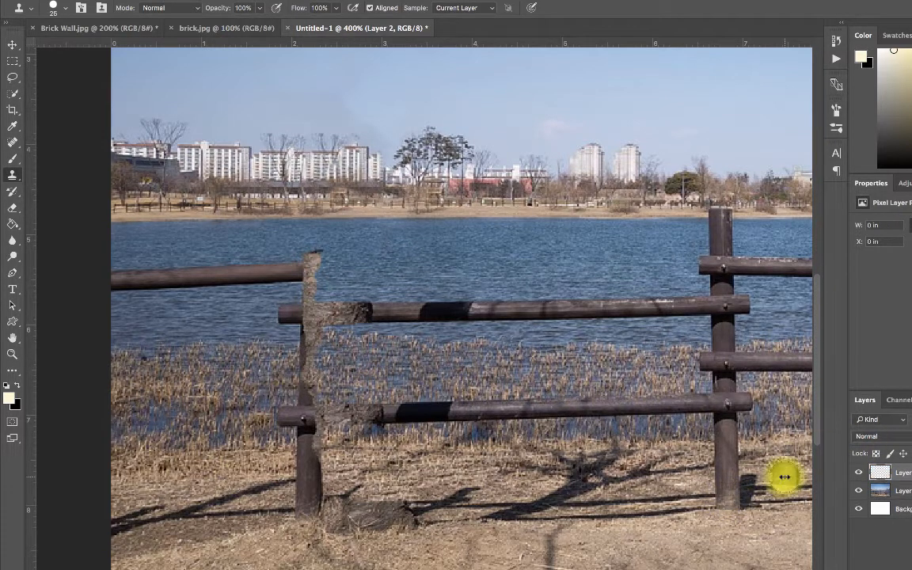
alt+click(722, 499)
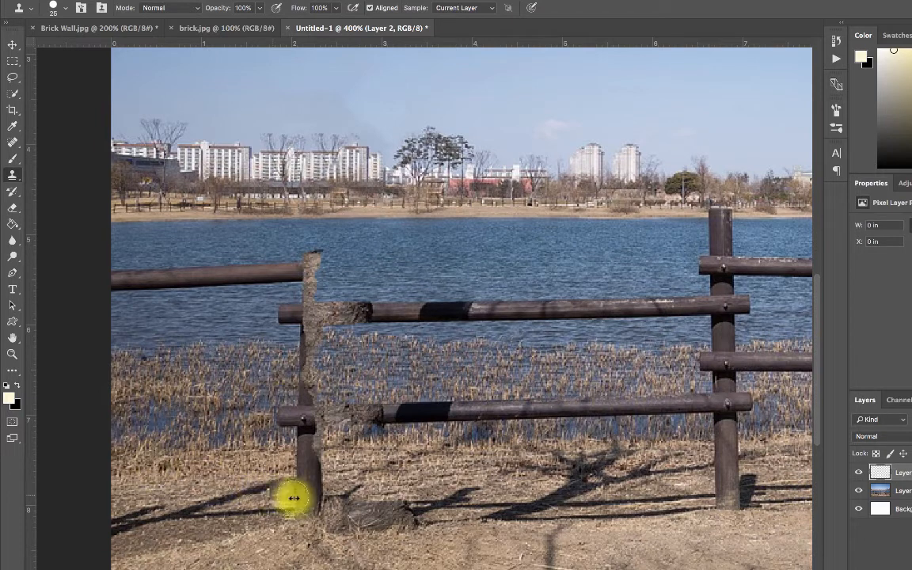
mouse_move(309, 517)
mouse_down()
mouse_move(296, 240)
mouse_move(296, 250)
mouse_move(400, 253)
mouse_move(428, 291)
mouse_move(429, 227)
mouse_move(457, 243)
mouse_move(487, 282)
mouse_move(344, 285)
mouse_move(312, 267)
mouse_move(393, 266)
mouse_up()
click(12, 45)
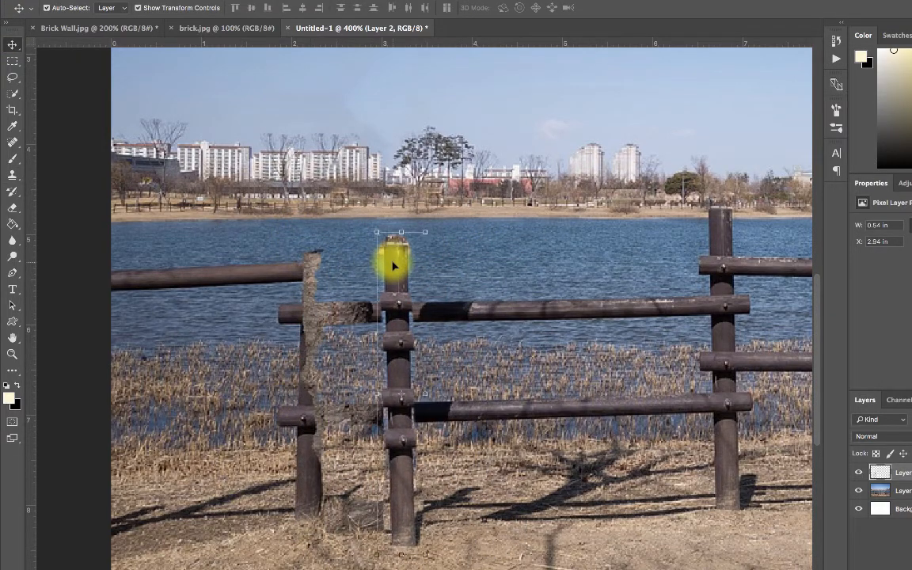
Step: Erase the leftover background around the copied fence post's top and sides with a small Eraser brush
click(11, 206)
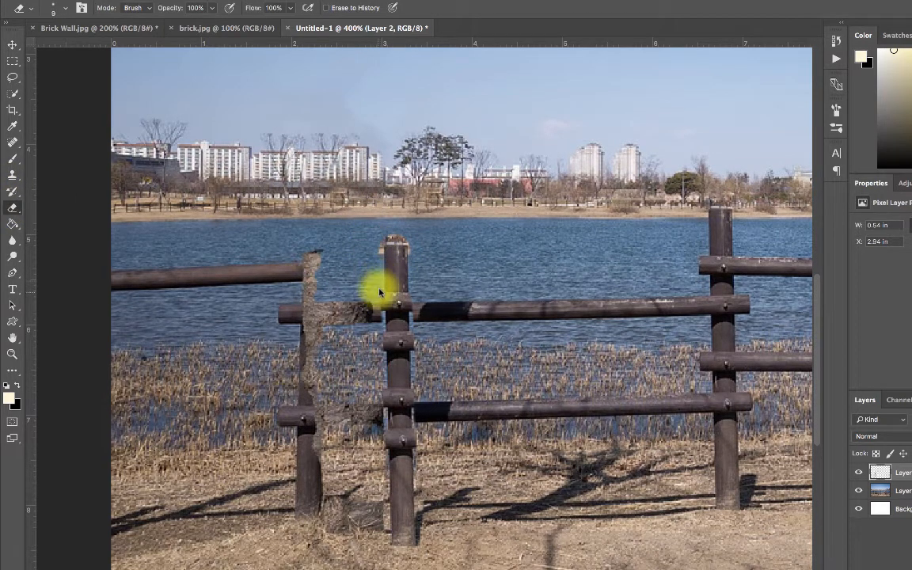
key(bracketleft)
key(super+plus)
key(super+plus)
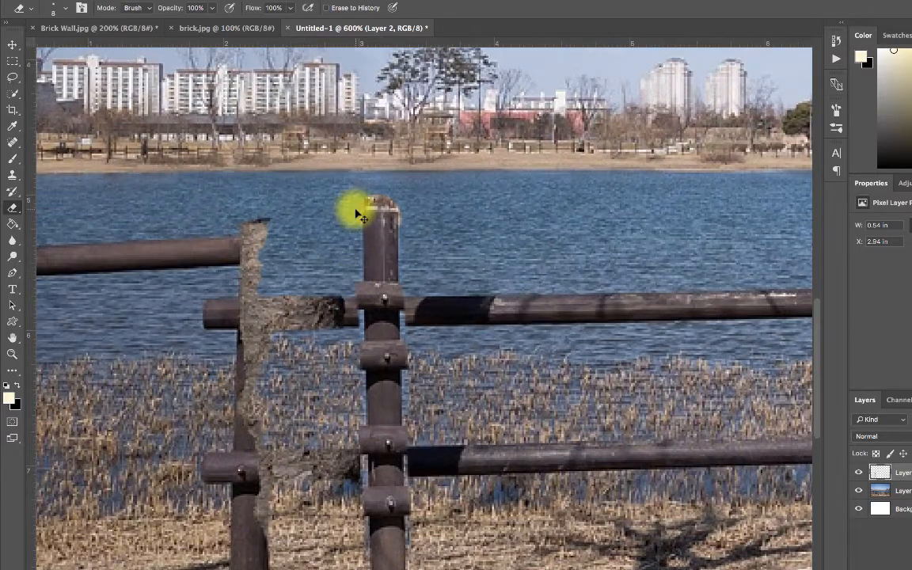
mouse_move(358, 213)
mouse_down()
mouse_move(405, 206)
mouse_move(394, 203)
mouse_move(414, 400)
mouse_move(407, 380)
mouse_move(413, 463)
mouse_up()
scroll(413, 439, down, 5)
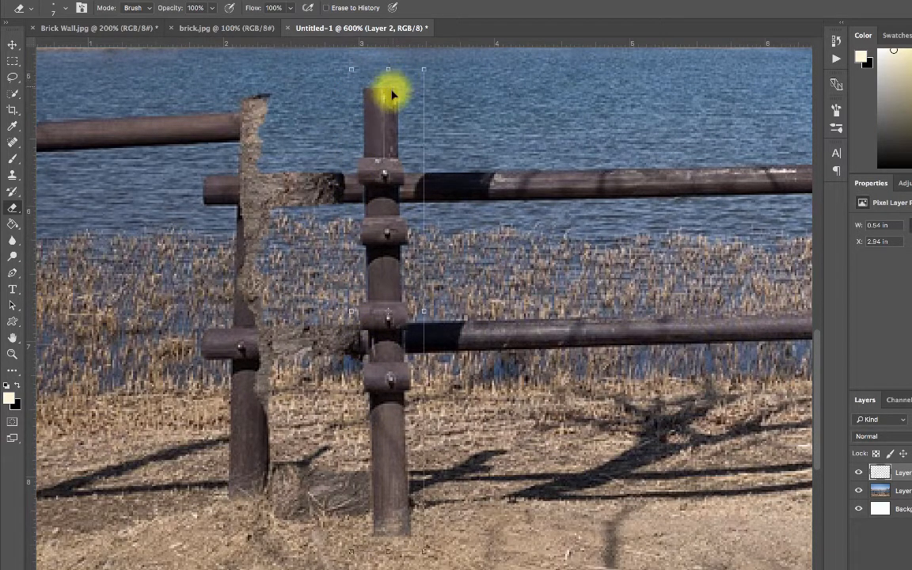
Step: Move the copied fence post over the damaged post, aligning its brackets with the ends of the rails
key(v)
mouse_move(382, 118)
mouse_down()
mouse_move(257, 145)
mouse_move(256, 107)
mouse_move(253, 126)
mouse_move(240, 84)
mouse_up()
key(ctrl+minus)
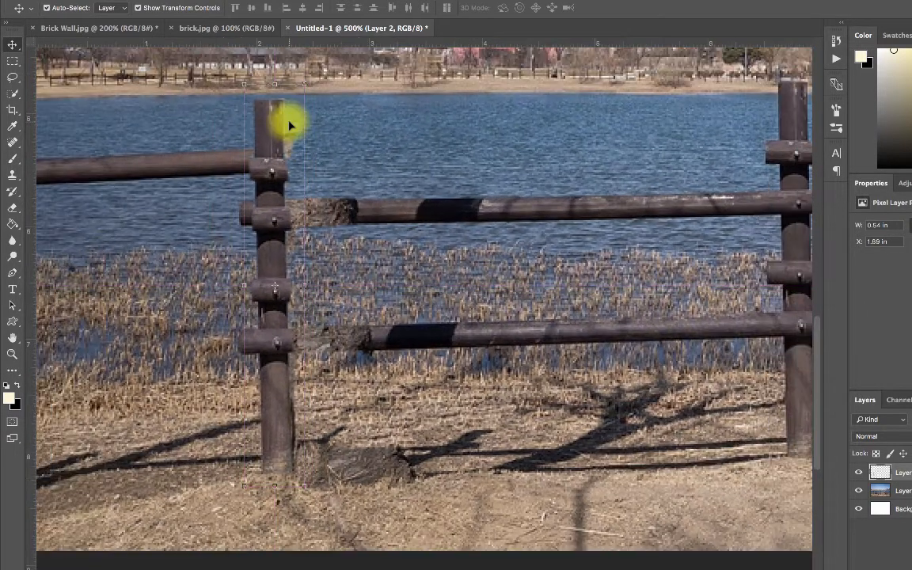
drag(313, 77, 318, 78)
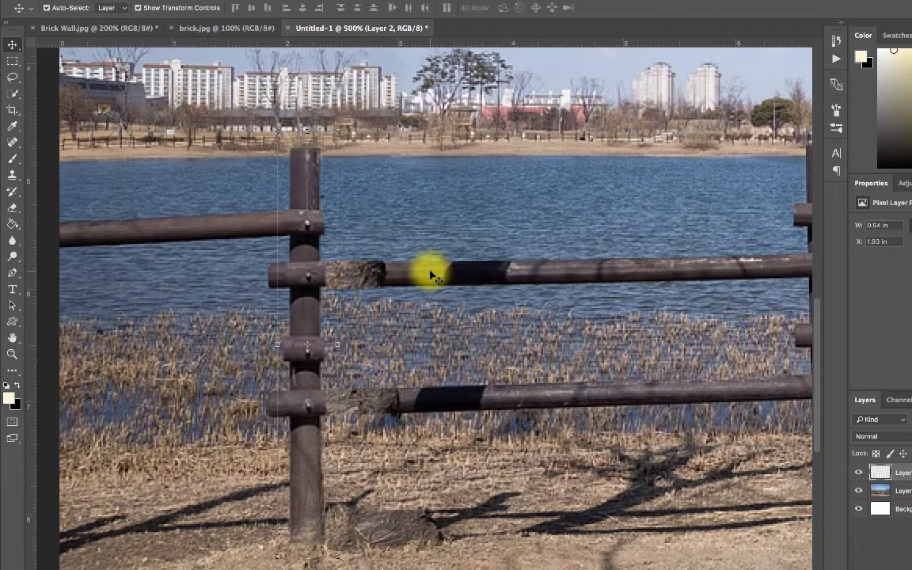
Step: On Layer 1, clone clean rail wood over the broken and shadowed parts of both middle rails with a 15 px Clone Stamp
click(399, 234)
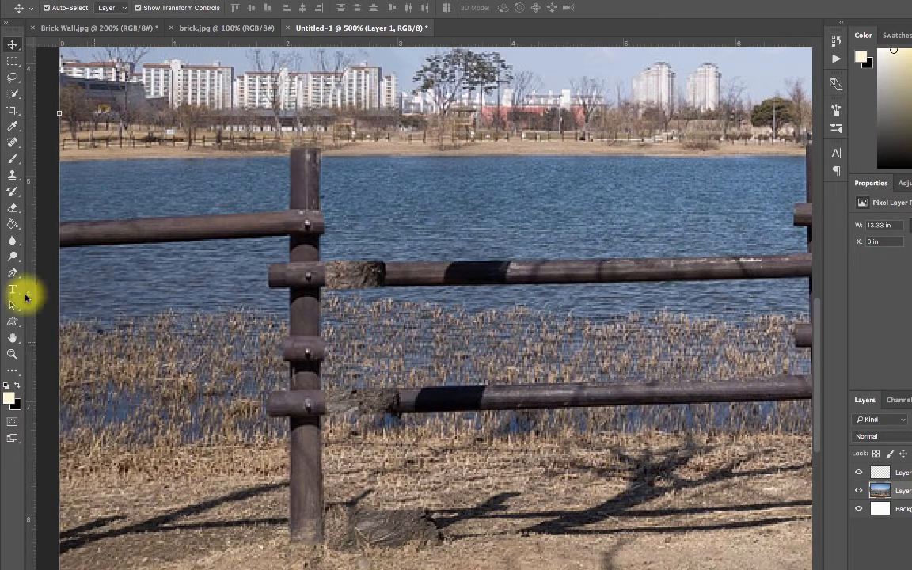
click(14, 176)
alt+click(585, 386)
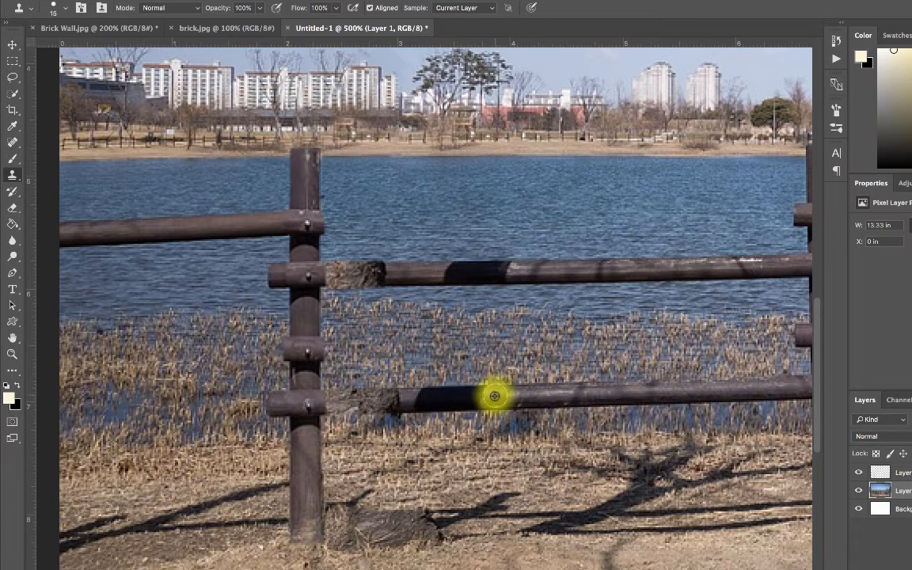
drag(489, 398, 325, 399)
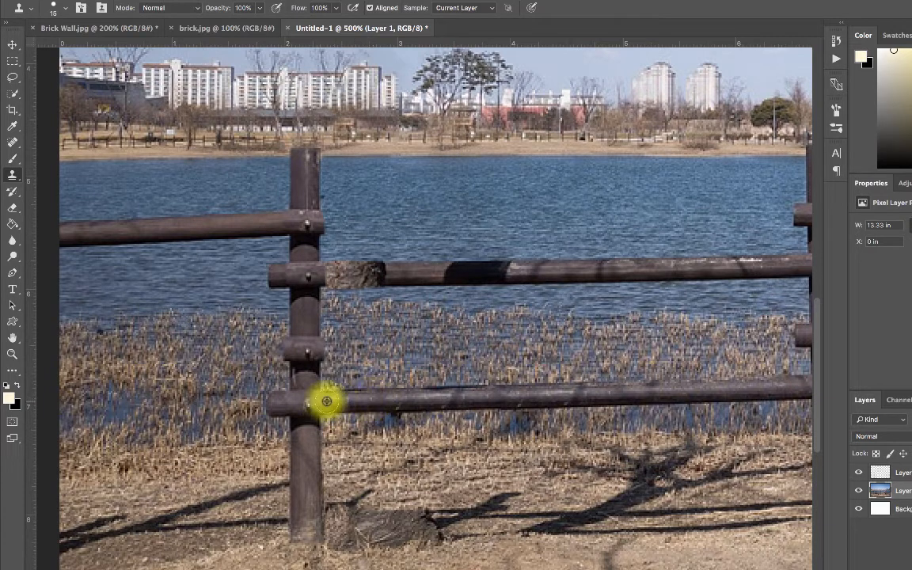
mouse_move(604, 273)
mouse_down()
mouse_move(346, 270)
mouse_move(451, 267)
mouse_move(346, 268)
mouse_move(377, 269)
mouse_up()
Step: On Layer 2, clone plain post wood over the extra rail stub between the two rails and erase its protruding edges
mouse_move(307, 364)
mouse_down()
mouse_move(304, 467)
mouse_move(305, 292)
mouse_move(301, 354)
mouse_move(295, 279)
mouse_move(302, 246)
mouse_move(306, 338)
mouse_move(305, 309)
mouse_up()
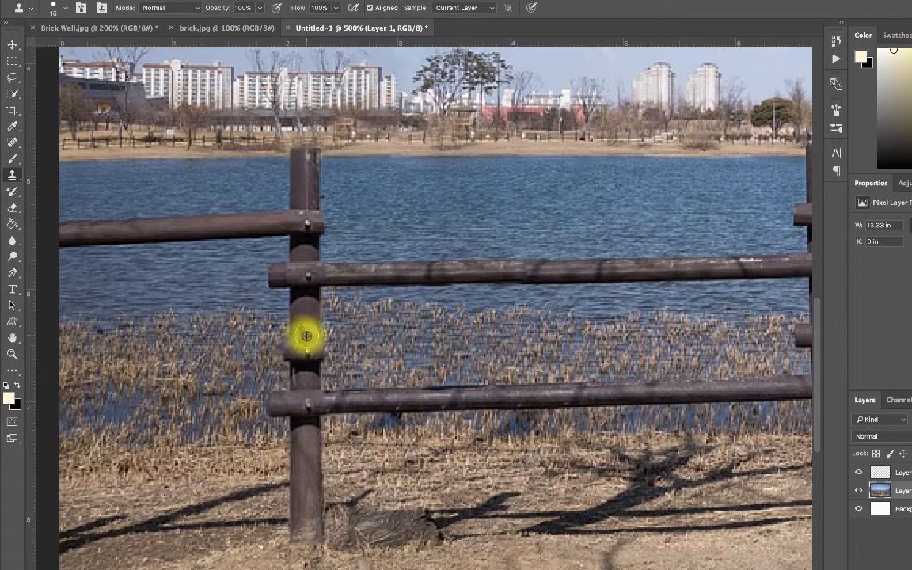
drag(308, 343, 305, 310)
click(311, 327)
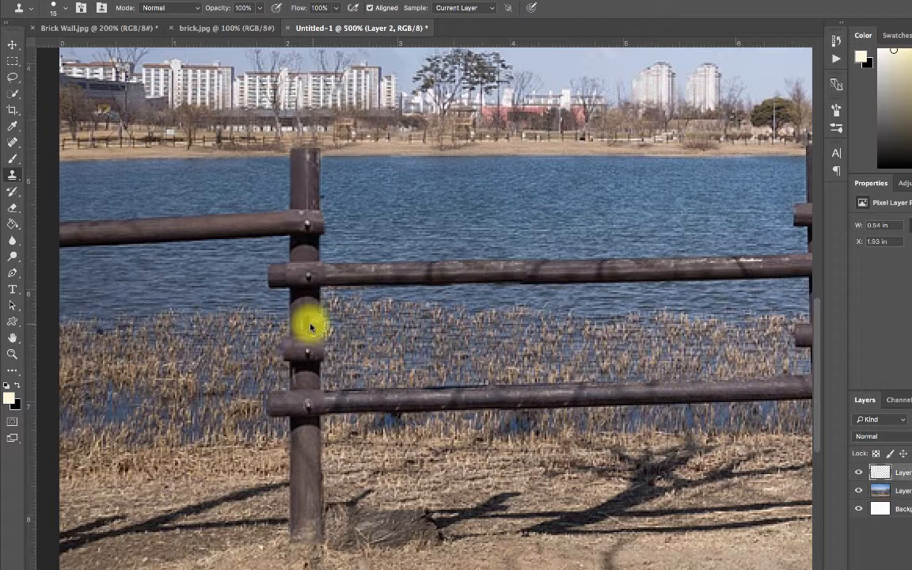
key(alt+bracketright)
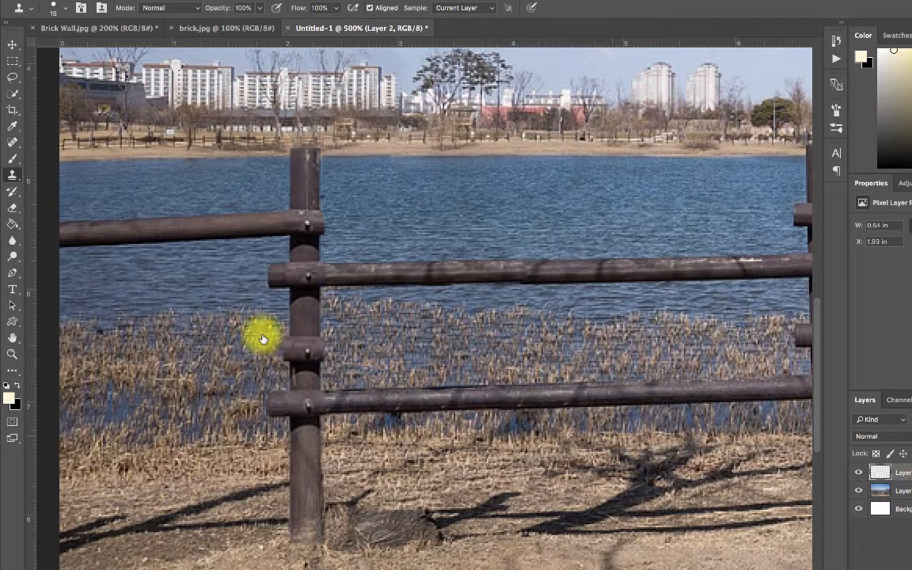
key(super+z)
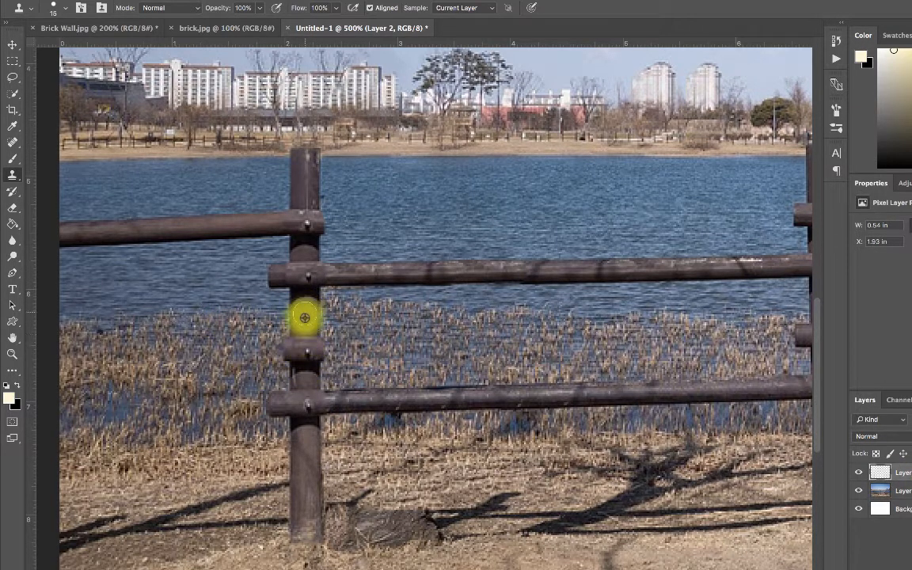
alt+click(308, 342)
drag(301, 338, 306, 311)
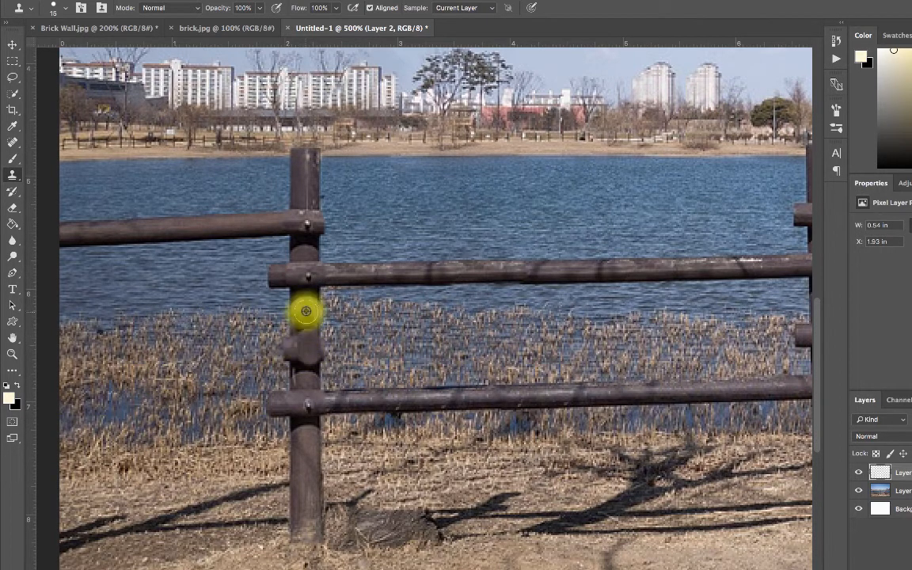
mouse_move(301, 350)
mouse_down()
mouse_move(302, 378)
mouse_move(306, 310)
mouse_move(309, 371)
mouse_move(306, 339)
mouse_move(326, 291)
mouse_up()
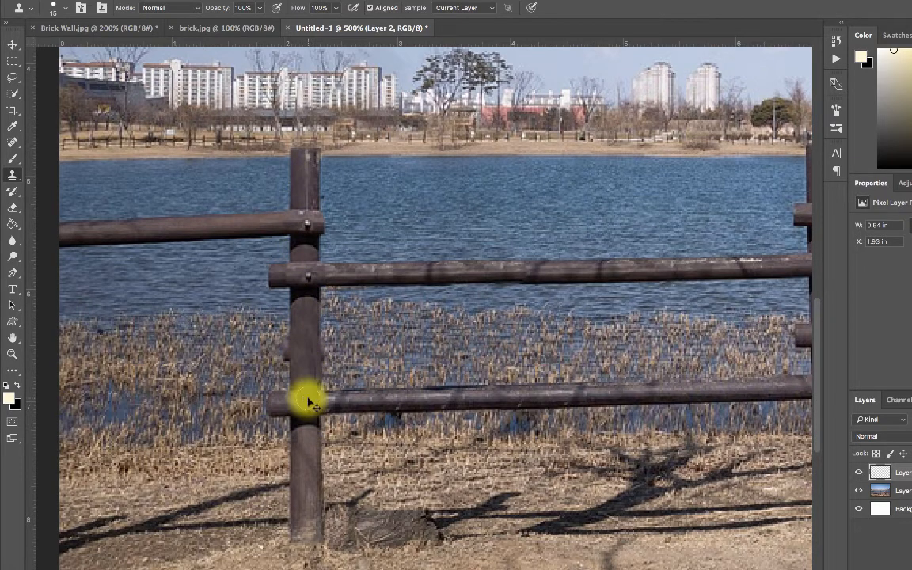
key(ctrl+minus)
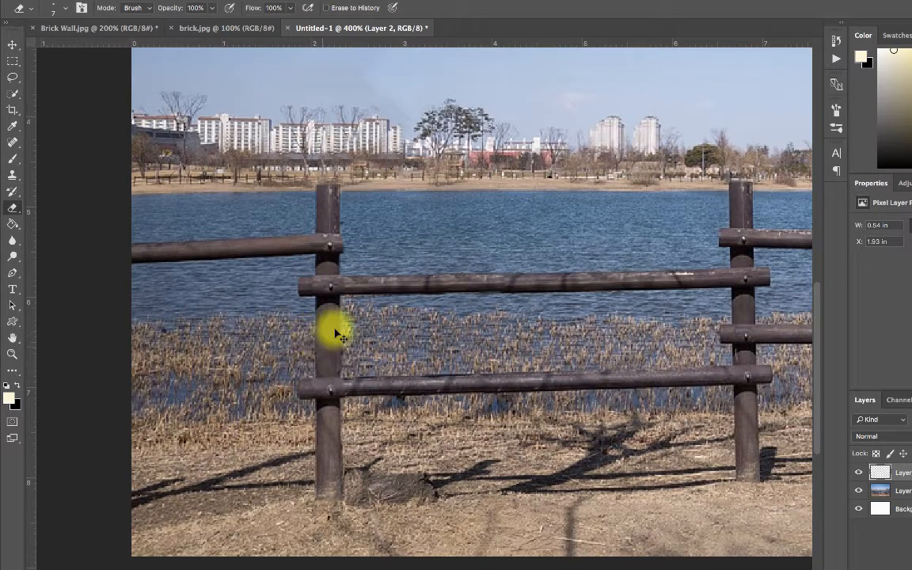
key(e)
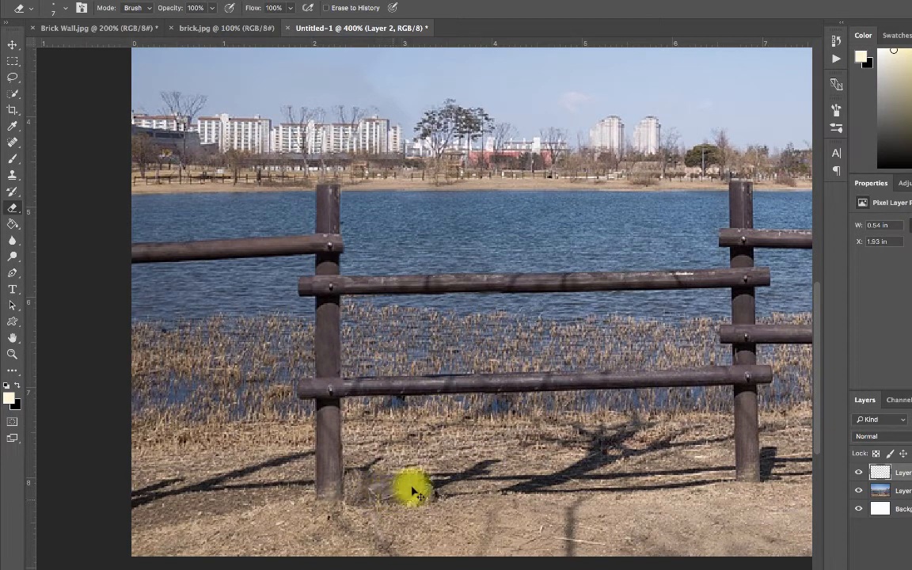
Step: Lasso the tree stump beside the post's base and replace it with a Content-Aware fill on Layer 1 at 100% opacity
click(12, 77)
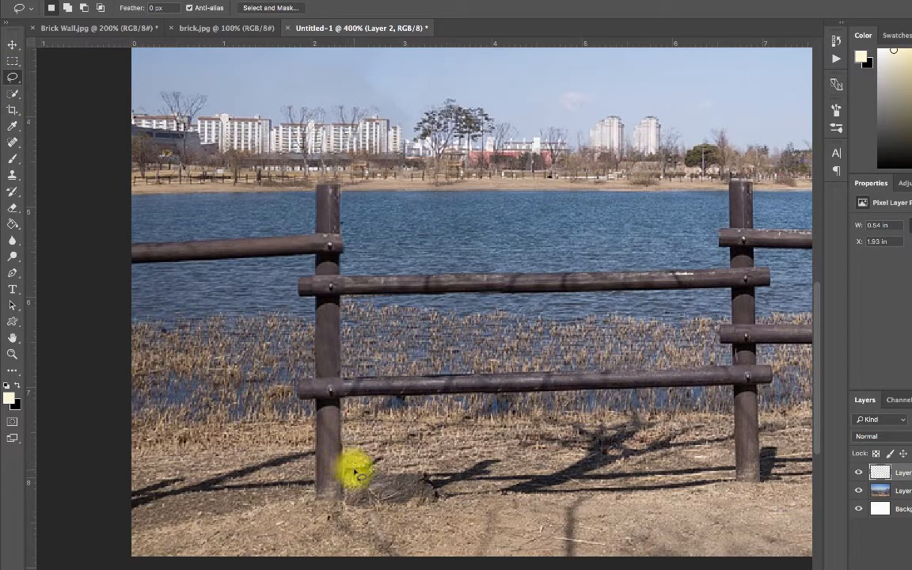
mouse_move(356, 467)
mouse_down()
mouse_move(346, 499)
mouse_move(366, 513)
mouse_move(419, 515)
mouse_move(444, 493)
mouse_move(429, 466)
mouse_move(356, 467)
mouse_up()
right_click(381, 480)
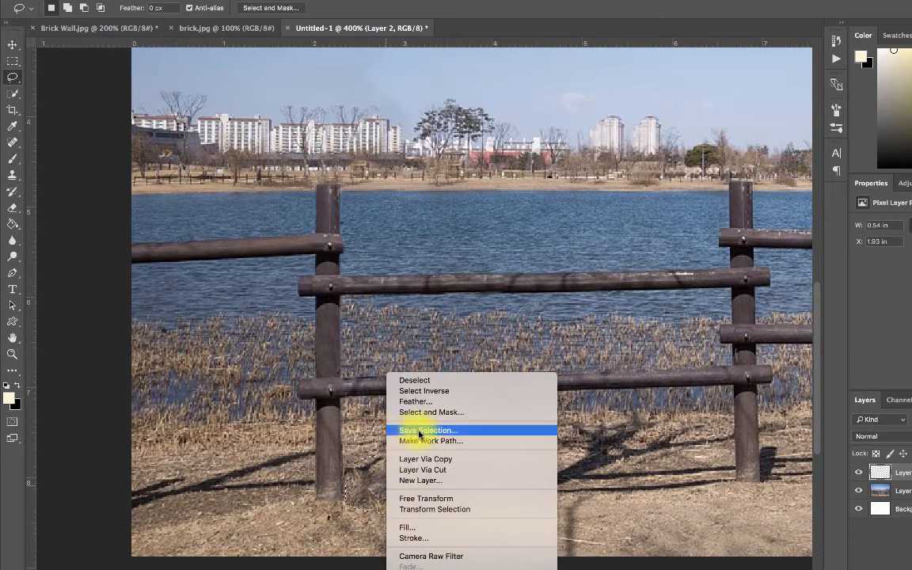
click(406, 527)
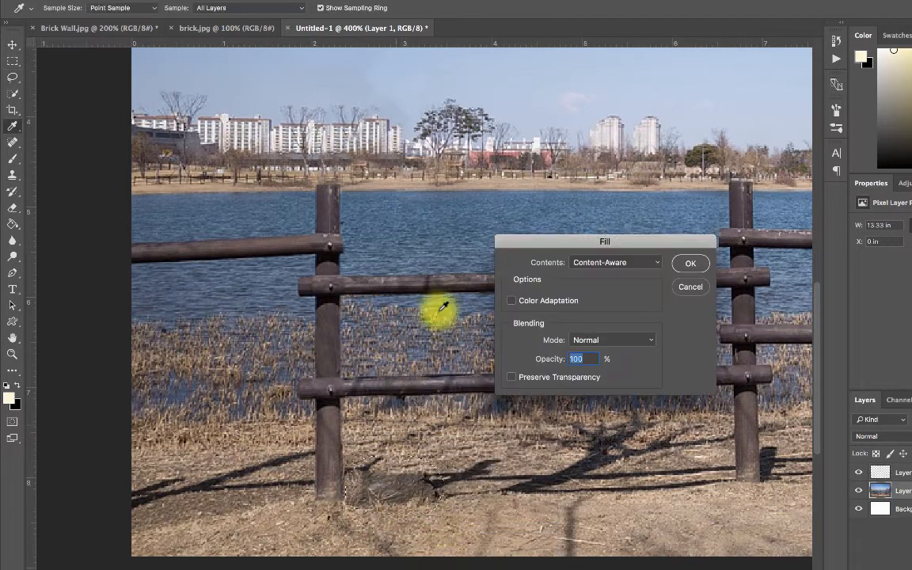
click(682, 264)
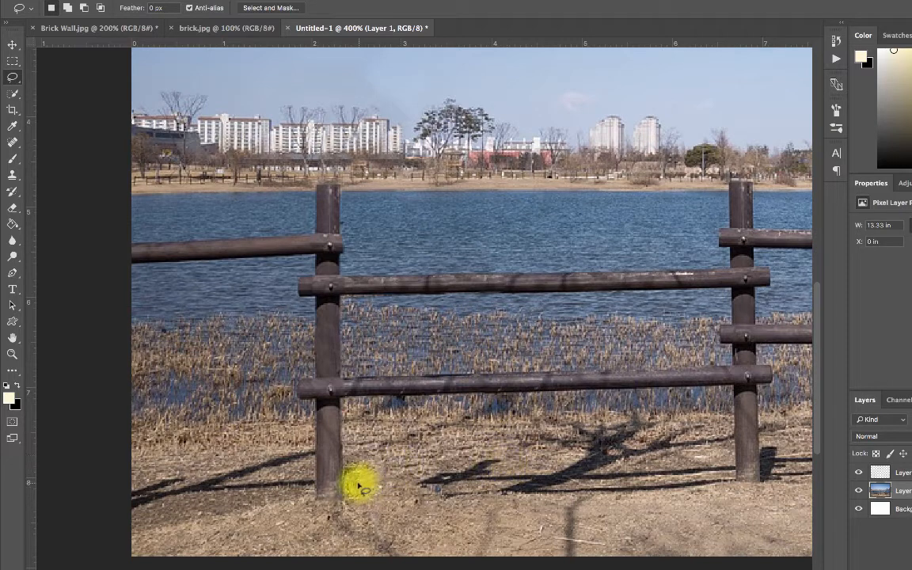
Step: Clone ground over the tree's shadow and extend the fence shadows between the two posts with an 8 px Clone Stamp
click(14, 176)
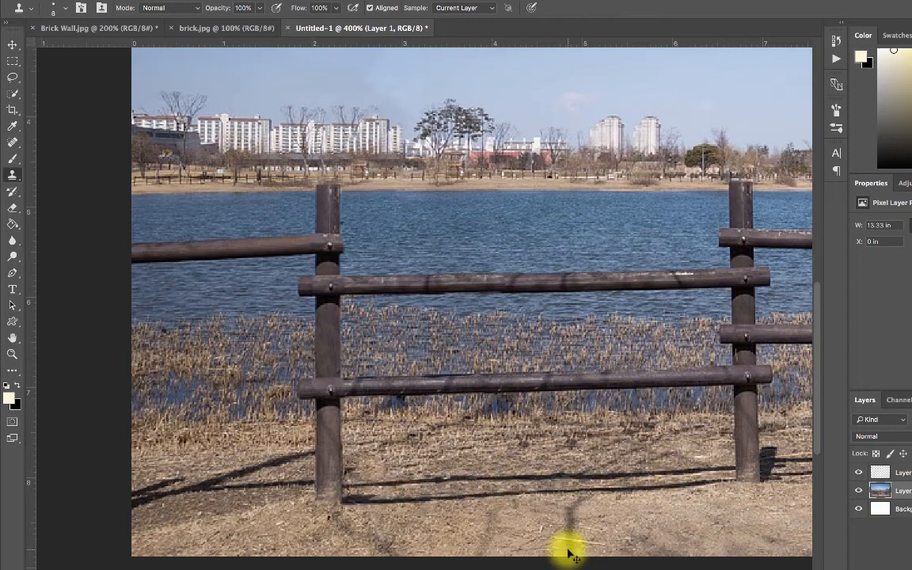
key(super+minus)
key(super+minus)
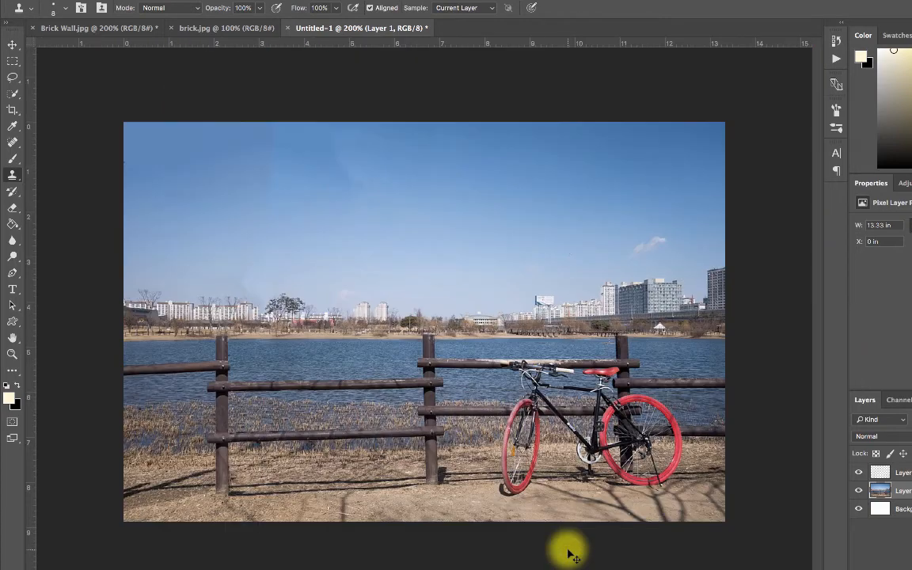